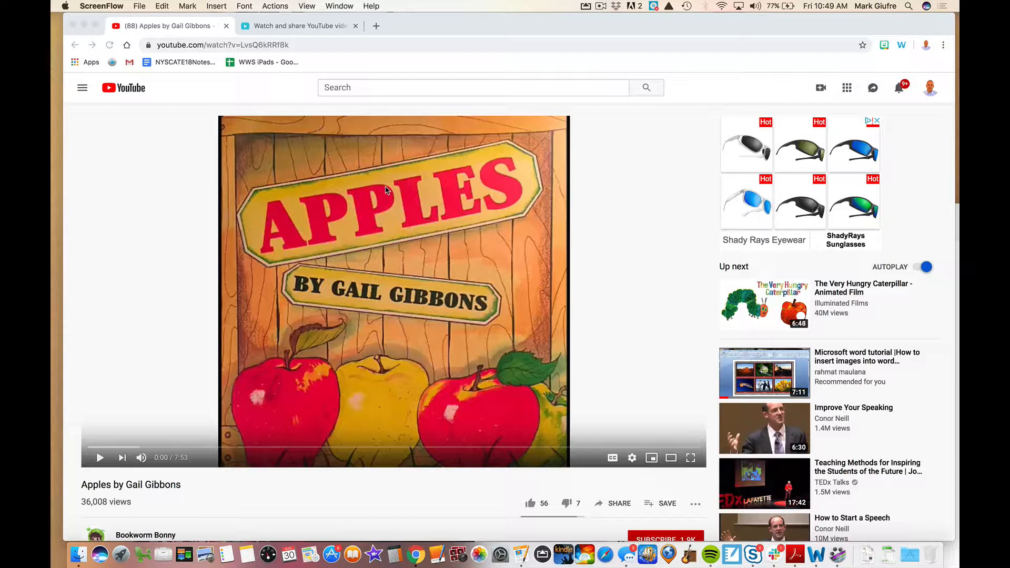
- Copy the URL of the Apples by Gail Gibbons video and generate a safe link from it on safeyoutube.net
left_click(261, 46)
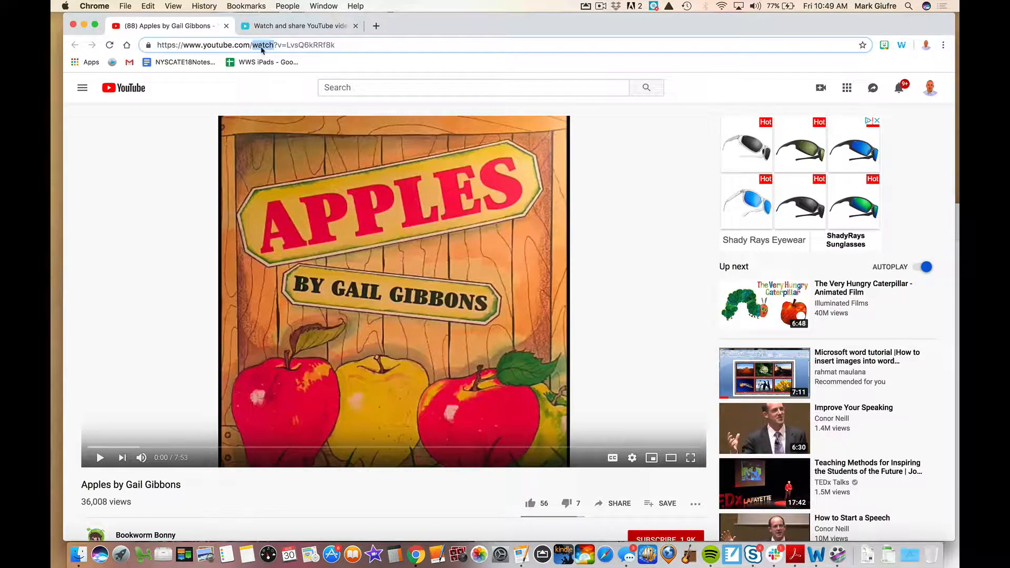
left_click(262, 43)
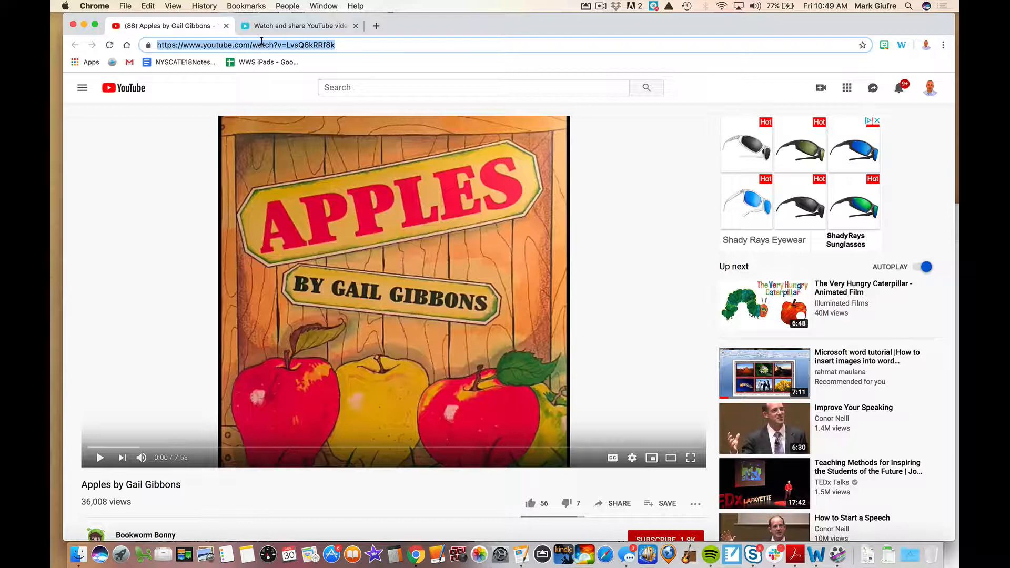
key("super+c")
left_click(275, 31)
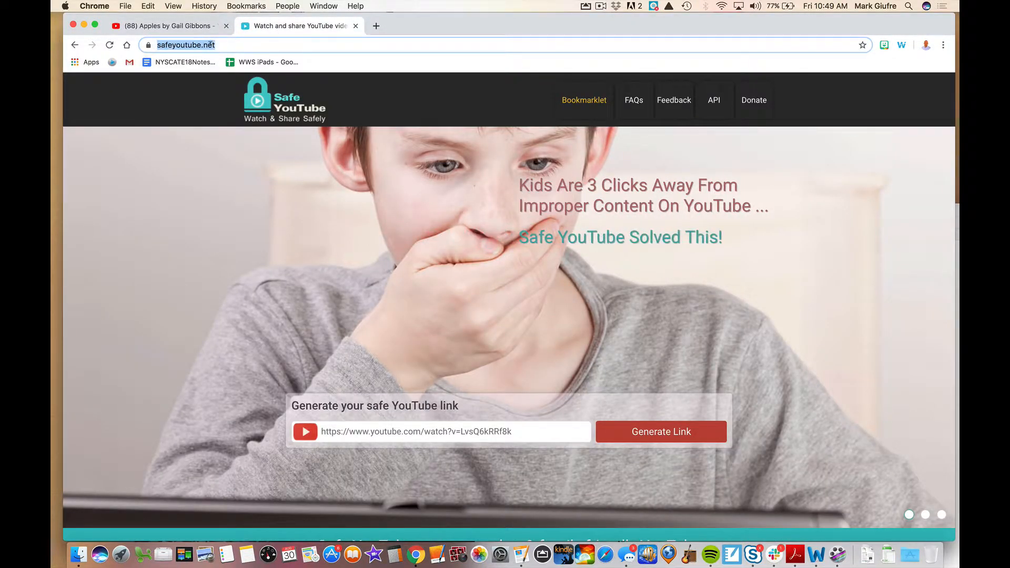
triple_click(517, 433)
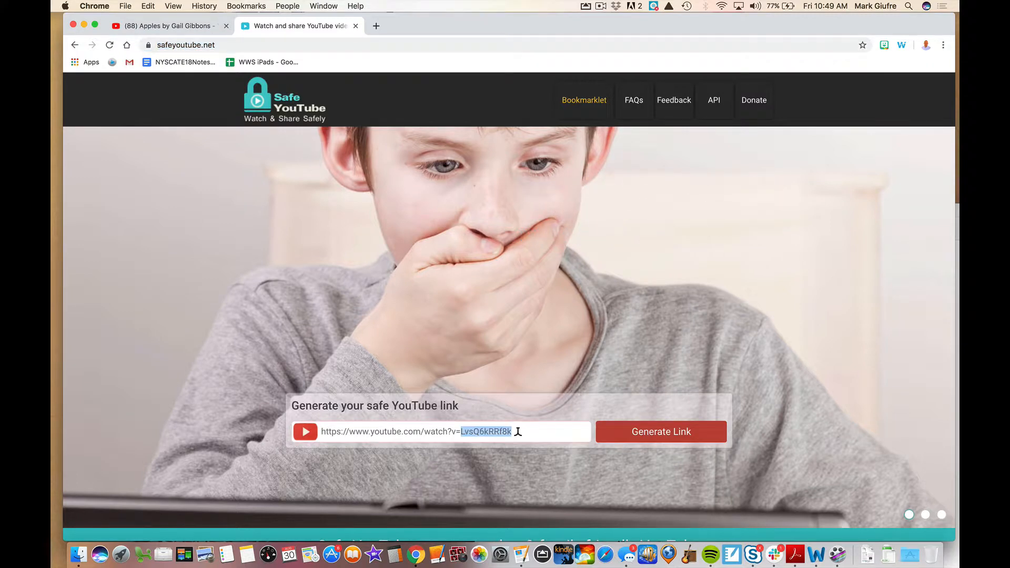
key("super+v")
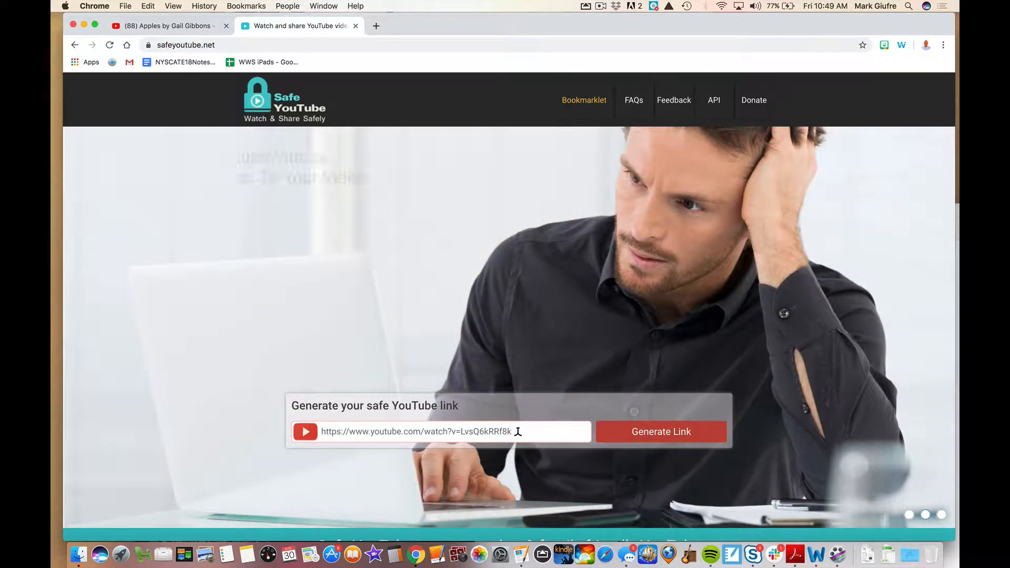
left_click(665, 439)
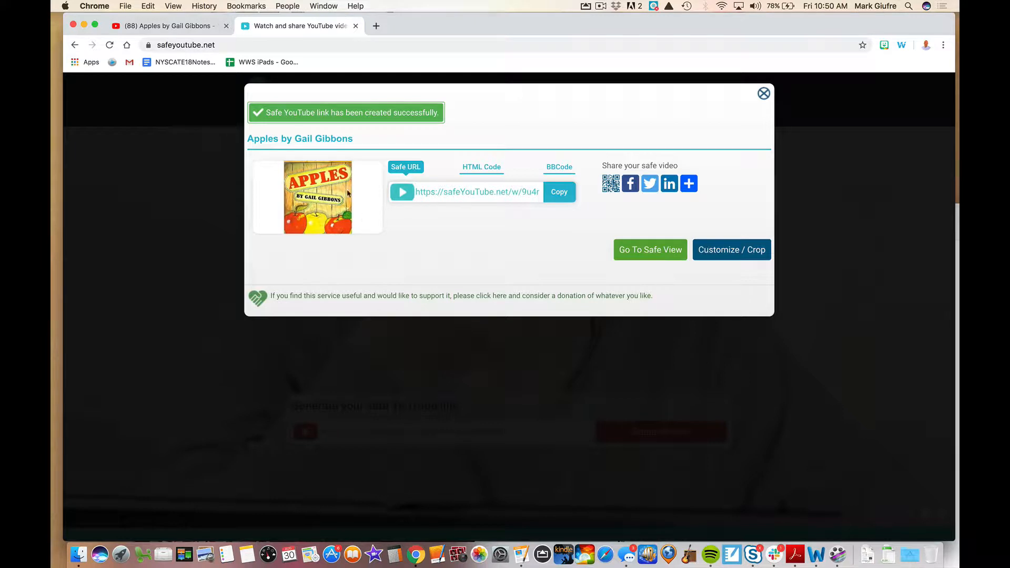
- Open the safe link's QR code for sharing and capture a screenshot of just the code
left_click(474, 189)
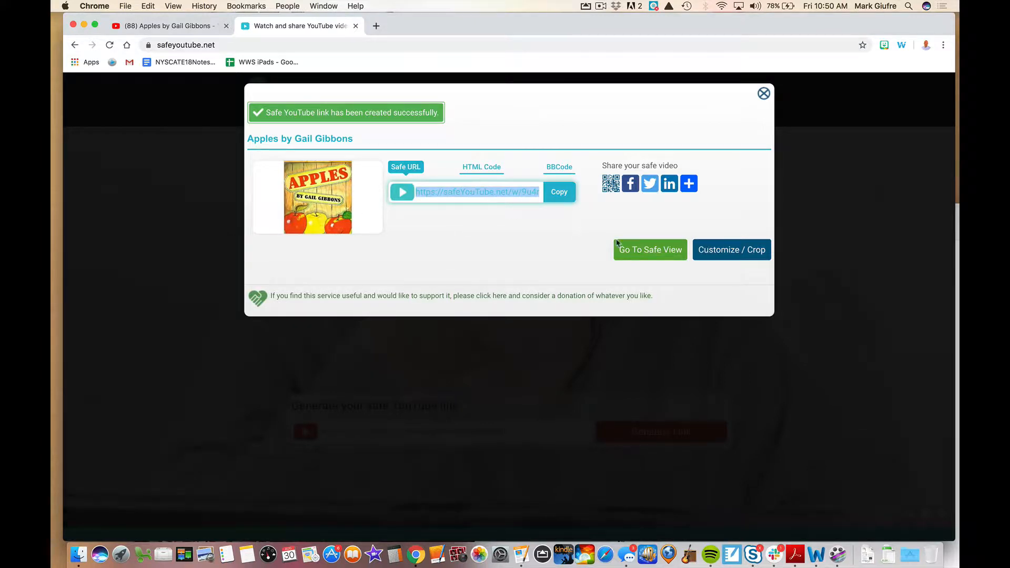
left_click(610, 183)
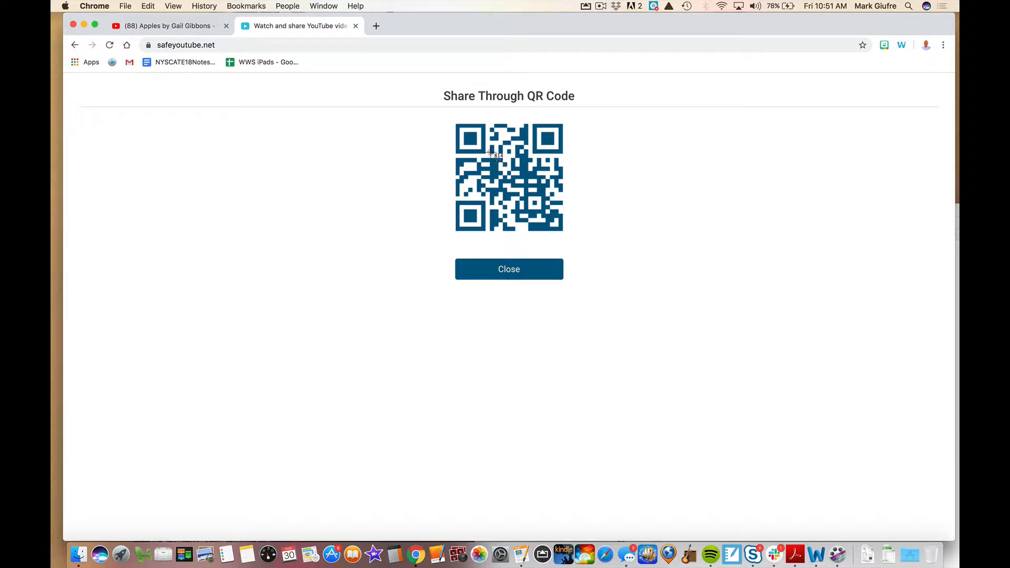
key("super+shift+4")
left_click_drag(455, 123, 560, 221)
- Place the captured QR code image in the blank Pages document and move it toward the middle of the page
left_click_drag(572, 31, 205, 283)
left_click_drag(819, 181, 787, 367)
left_click(690, 209)
left_click(147, 19)
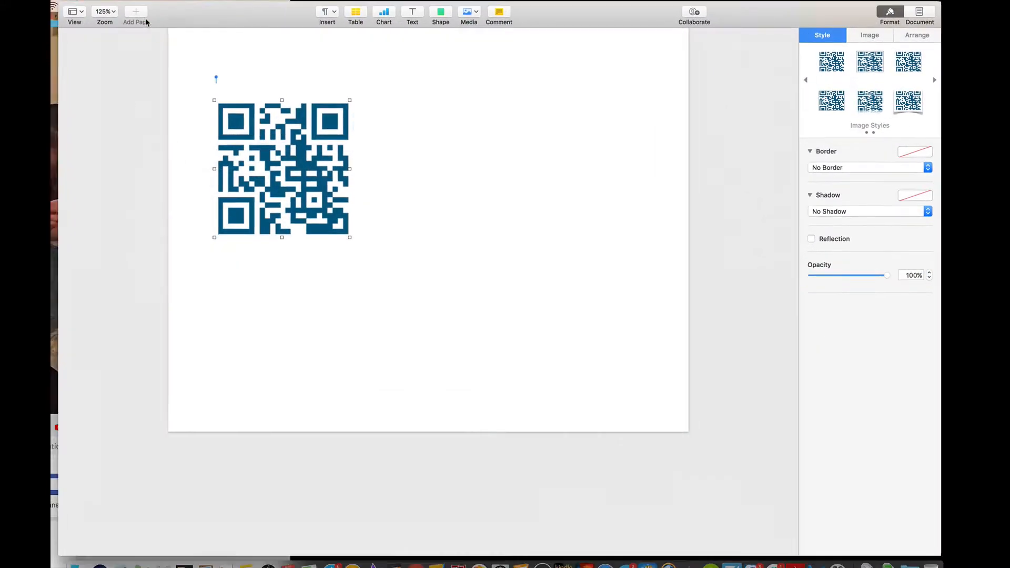
left_click_drag(245, 127, 367, 135)
left_click(317, 153)
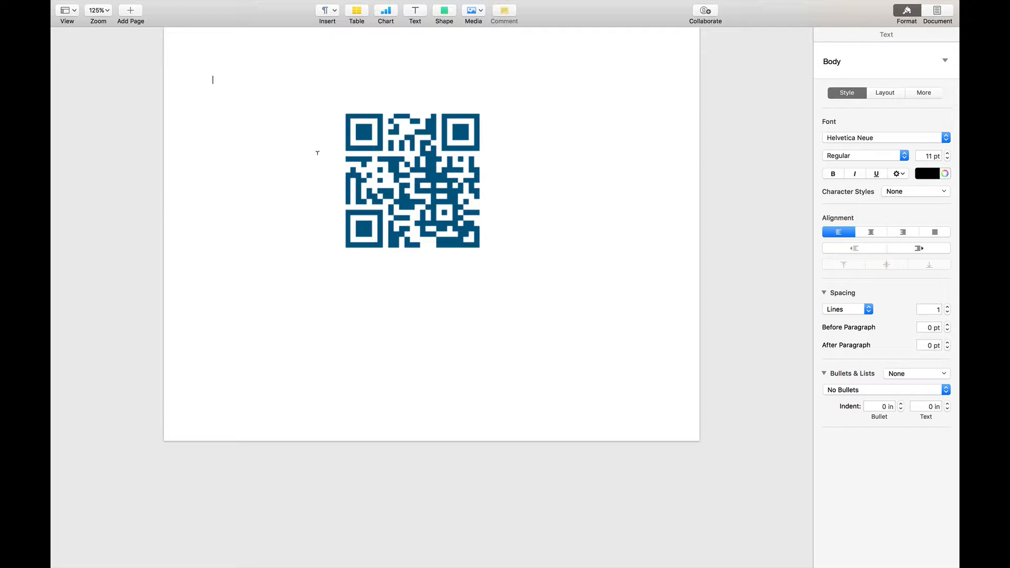
left_click(142, 46)
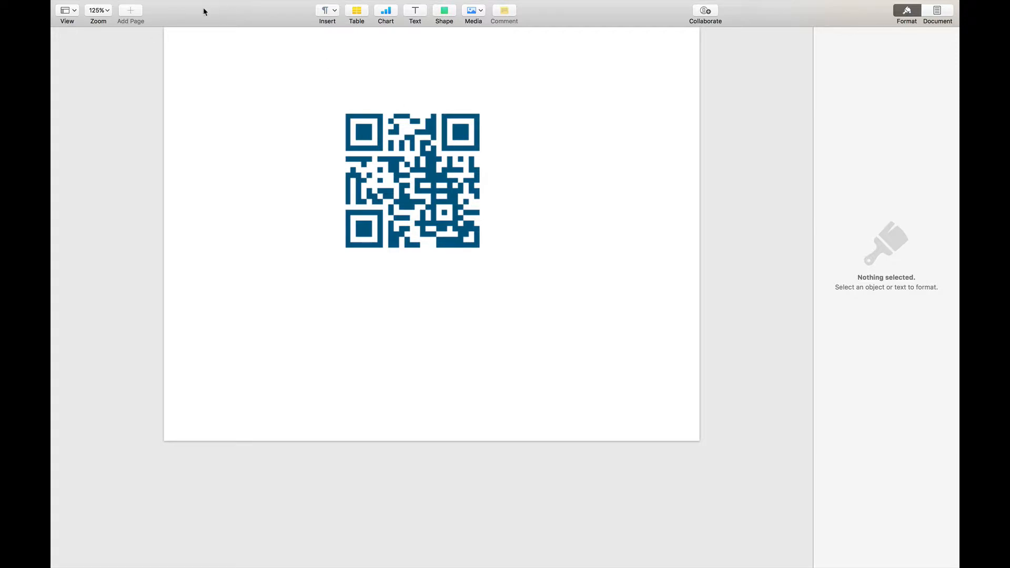
- Switch to the safeyoutube.net page in Chrome, search the web for "qr code generator" and open the-qrcode-generator.com
mouse_move(63, 2)
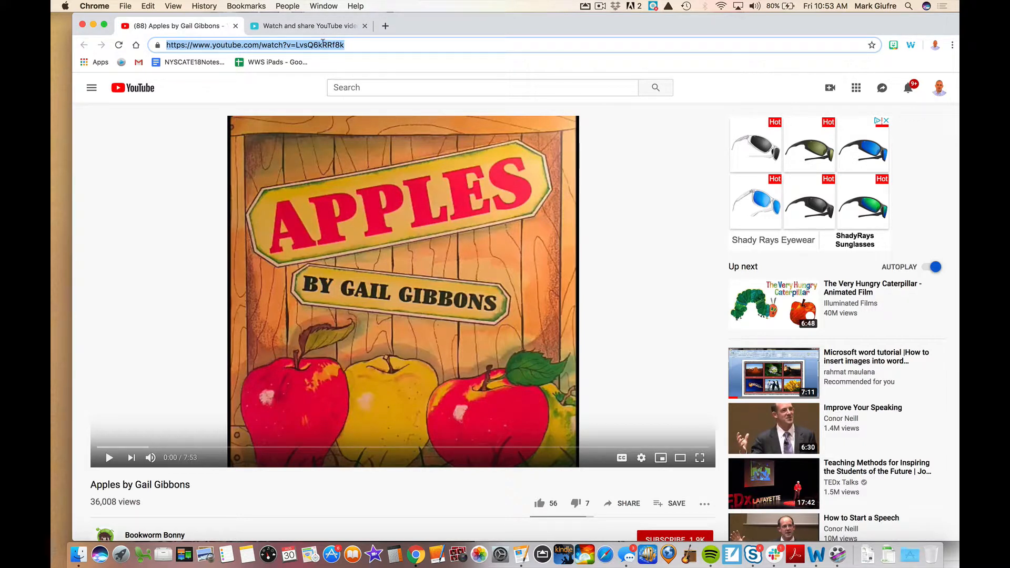
left_click(335, 30)
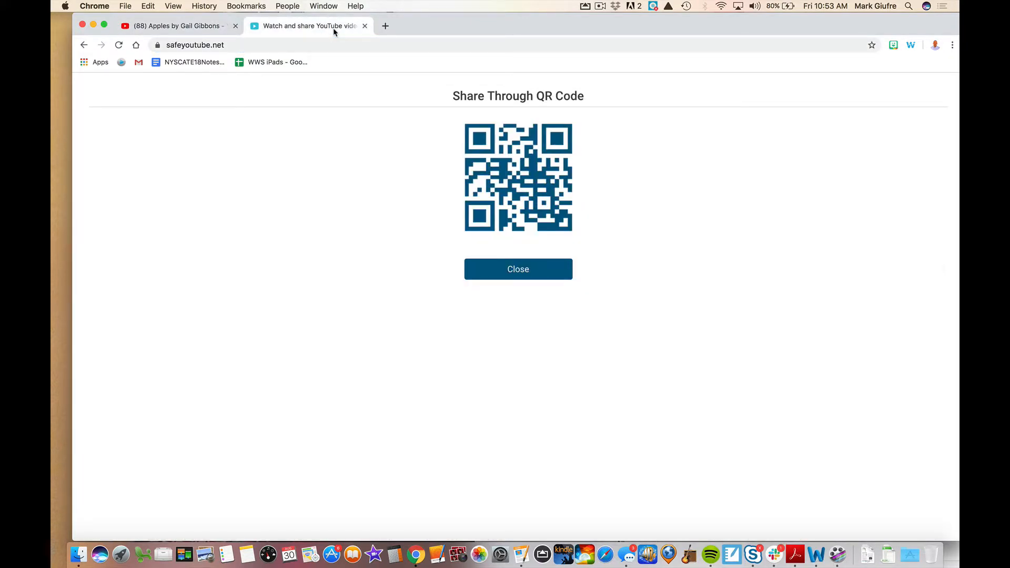
left_click(221, 40)
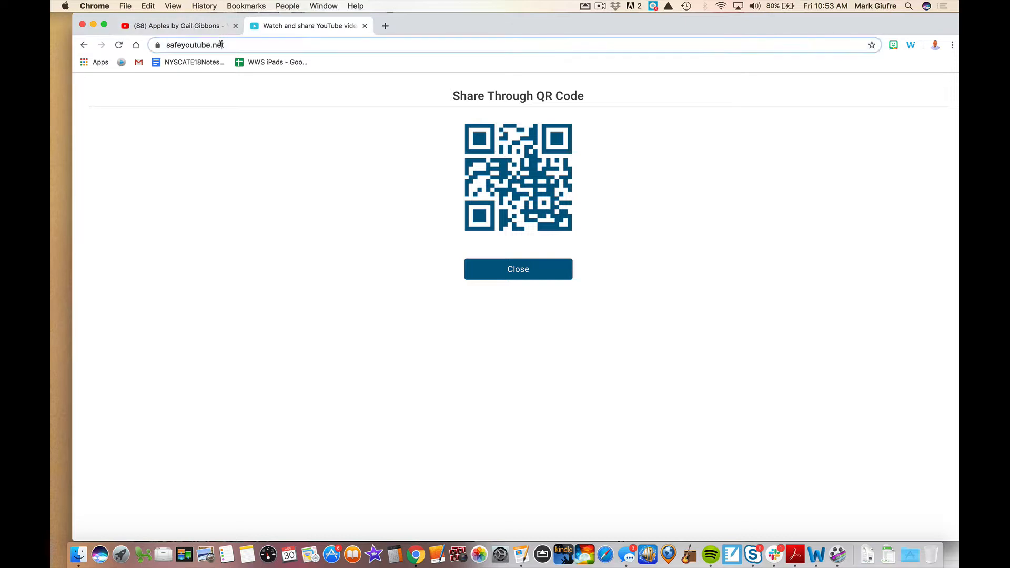
type("qr code")
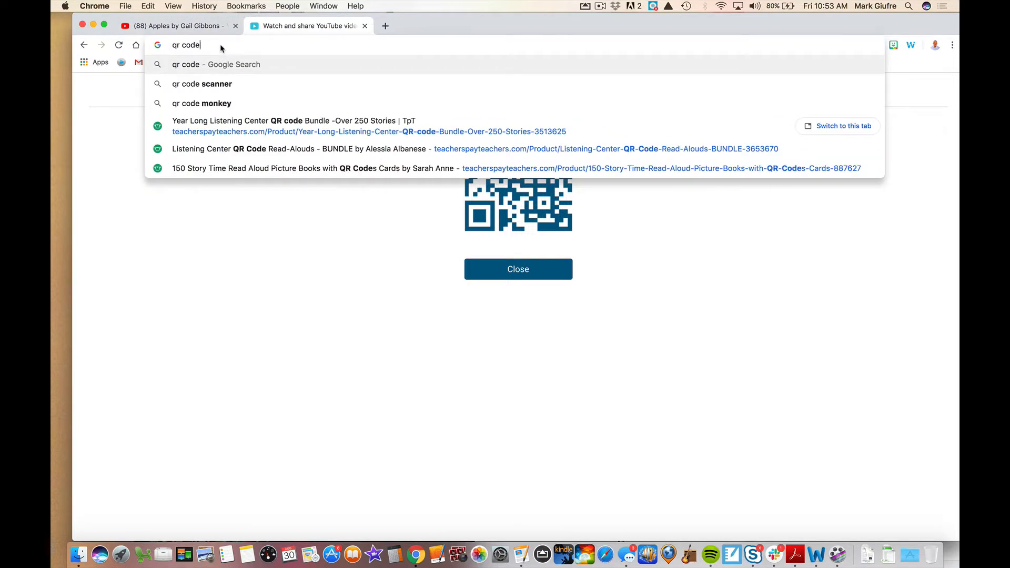
type(" generator")
key("Return")
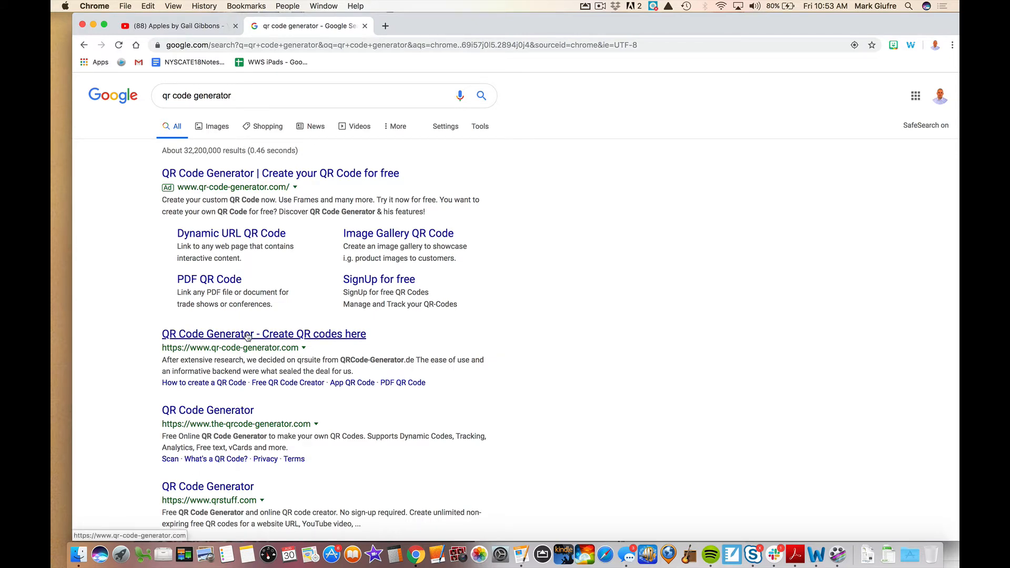
scroll(242, 304, "down", 5)
left_click(221, 279)
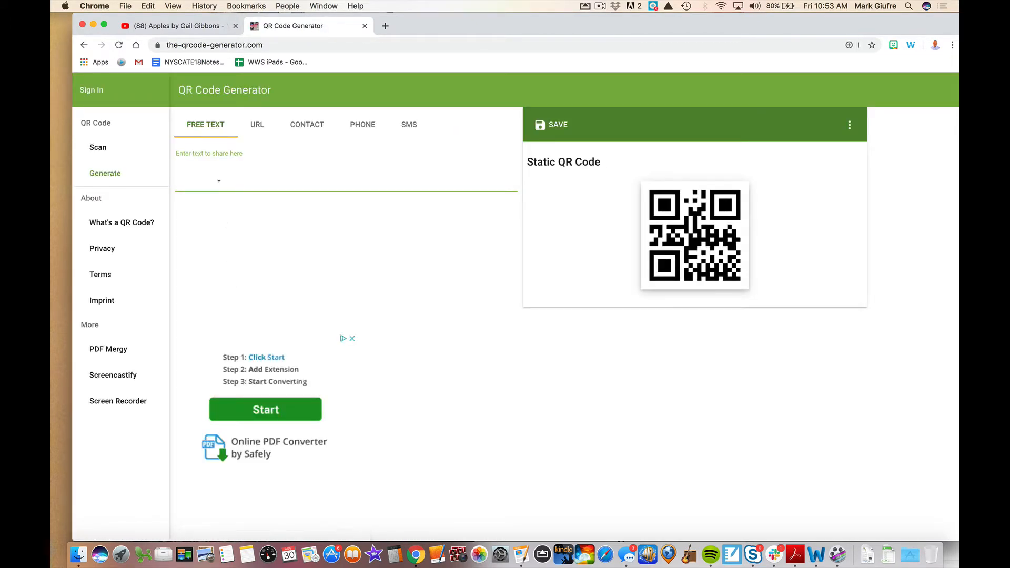
left_click(256, 127)
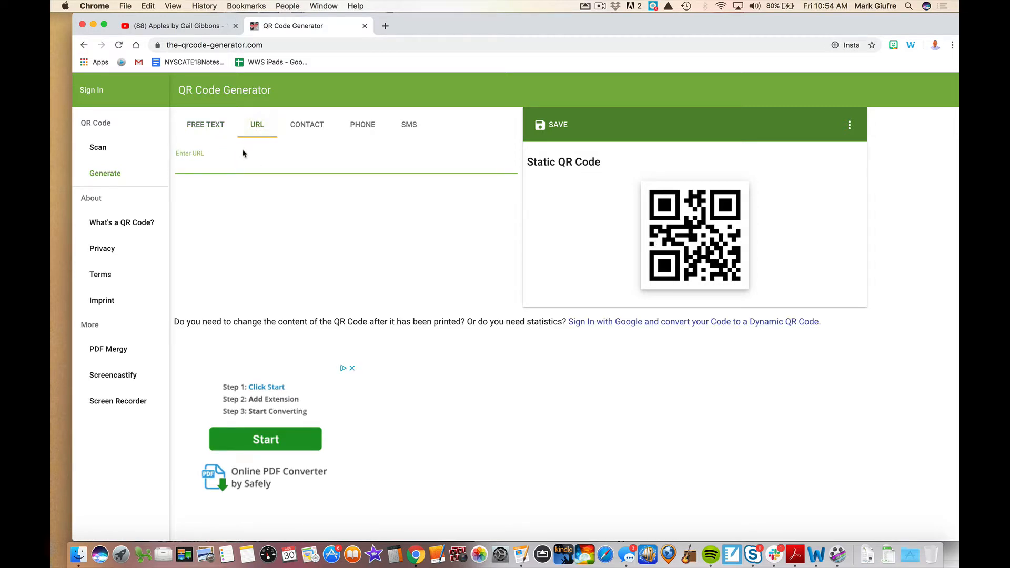
type("https://www.youtube.com/watch?v=LvsQ6kRRf8k")
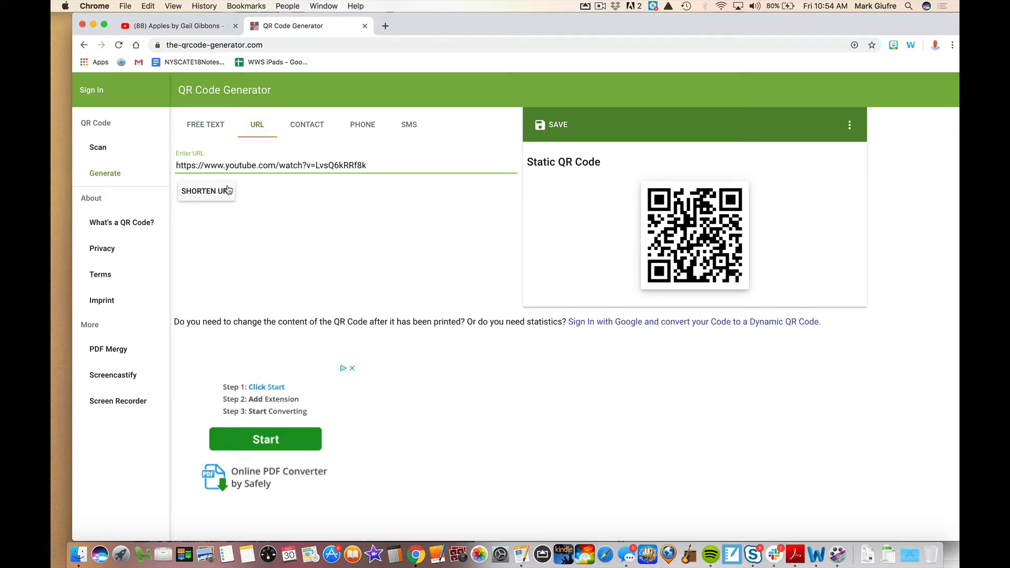
left_click(650, 229)
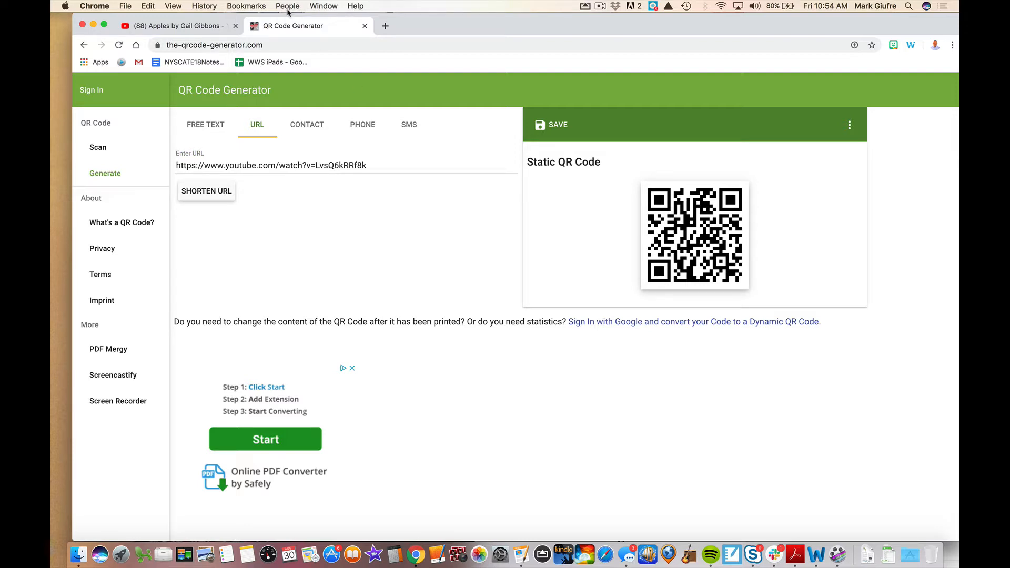
left_click(202, 27)
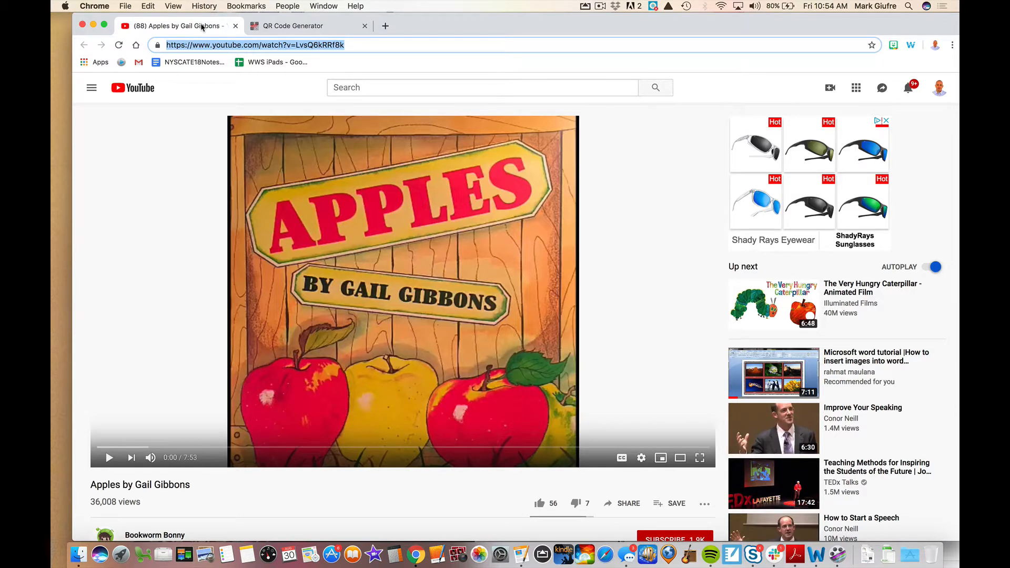
left_click(275, 27)
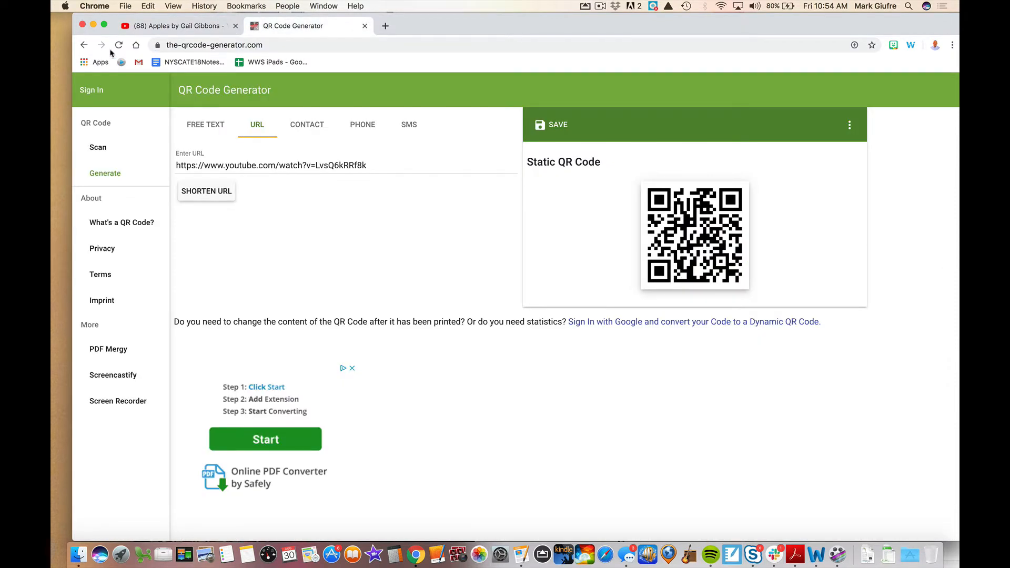
- Return to safeyoutube.net, generate a new safe link for the same video and select its safe URL
left_click(85, 45)
left_click(84, 45)
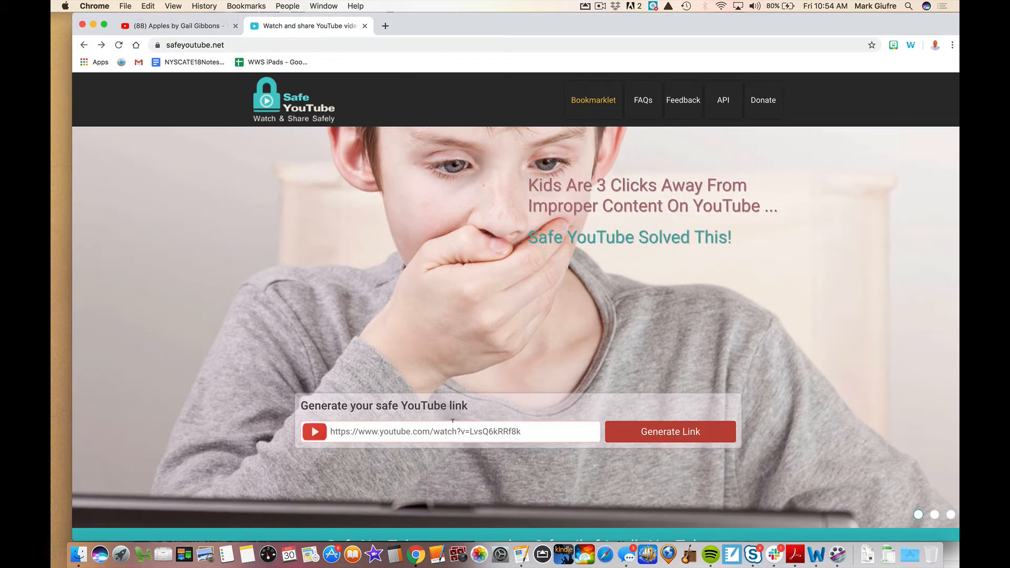
left_click(635, 431)
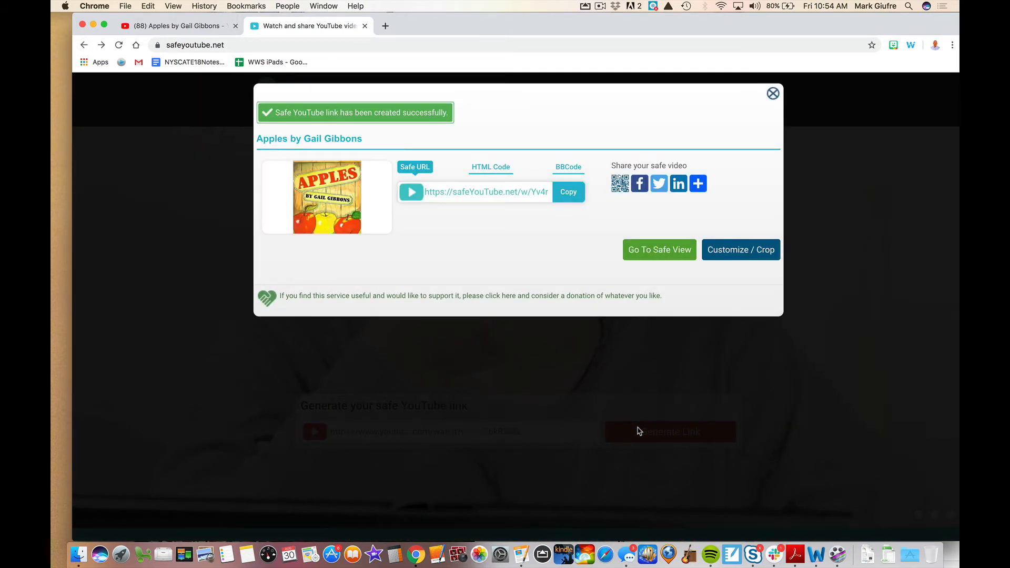
left_click(519, 191)
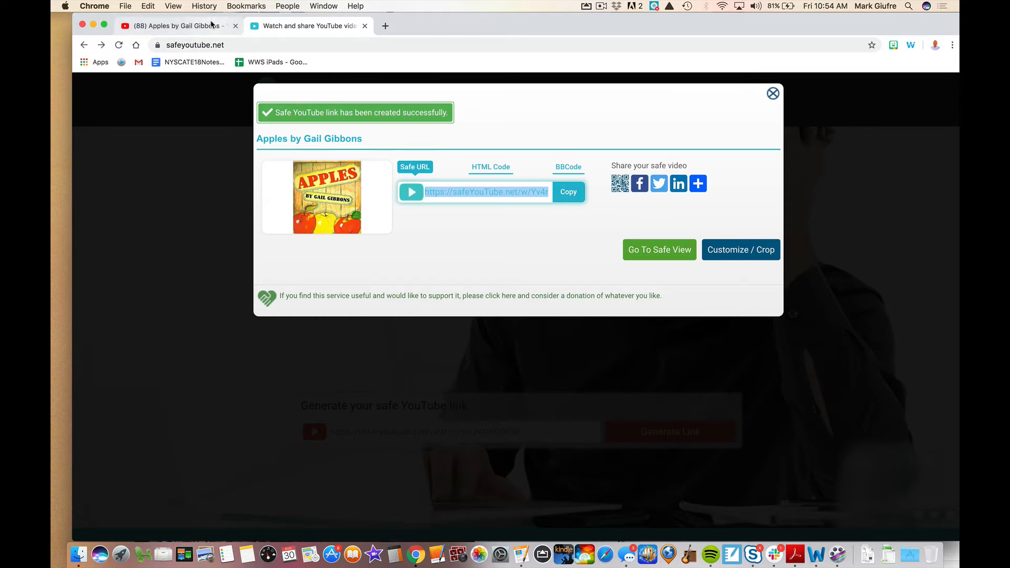
- Search the web for "qr code generator" again and open the-qrcode-generator.com
left_click(211, 24)
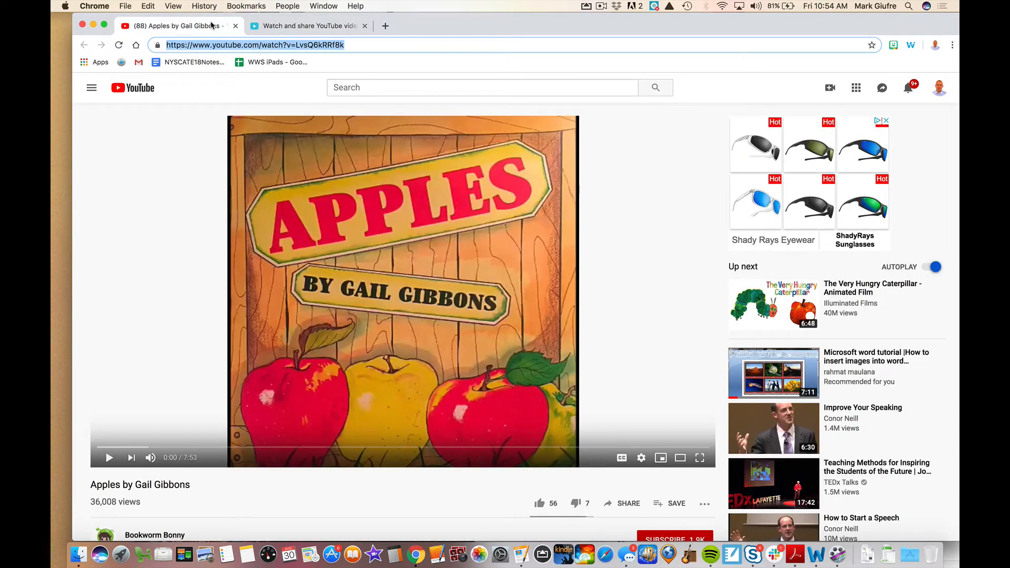
left_click(304, 34)
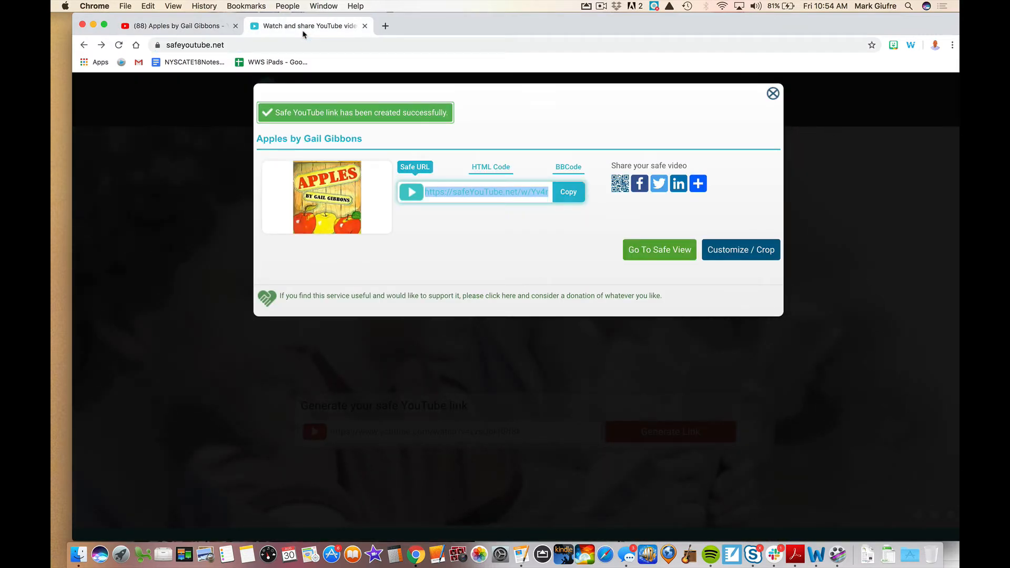
left_click(302, 44)
type("q")
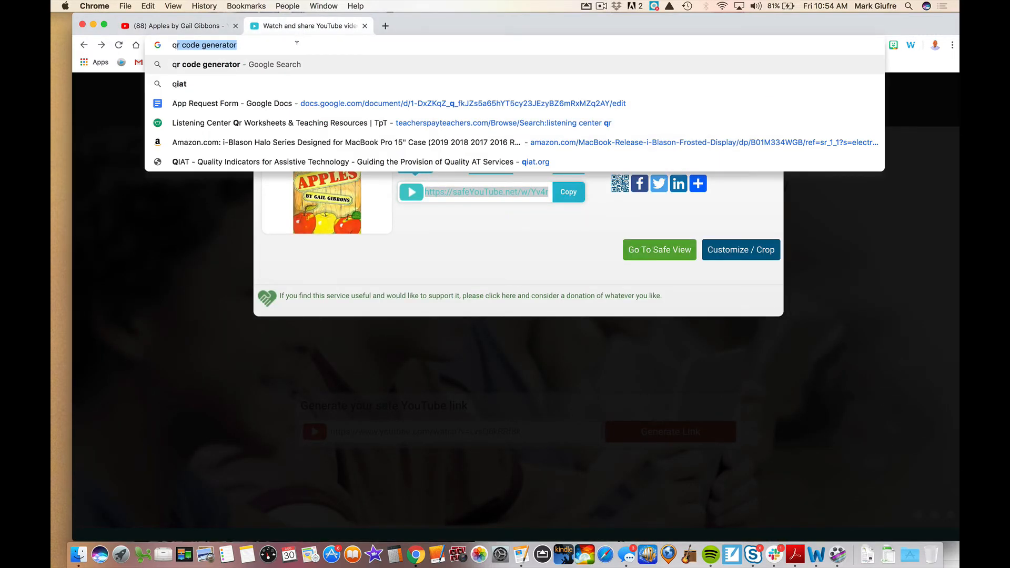
type("r code")
key("Return")
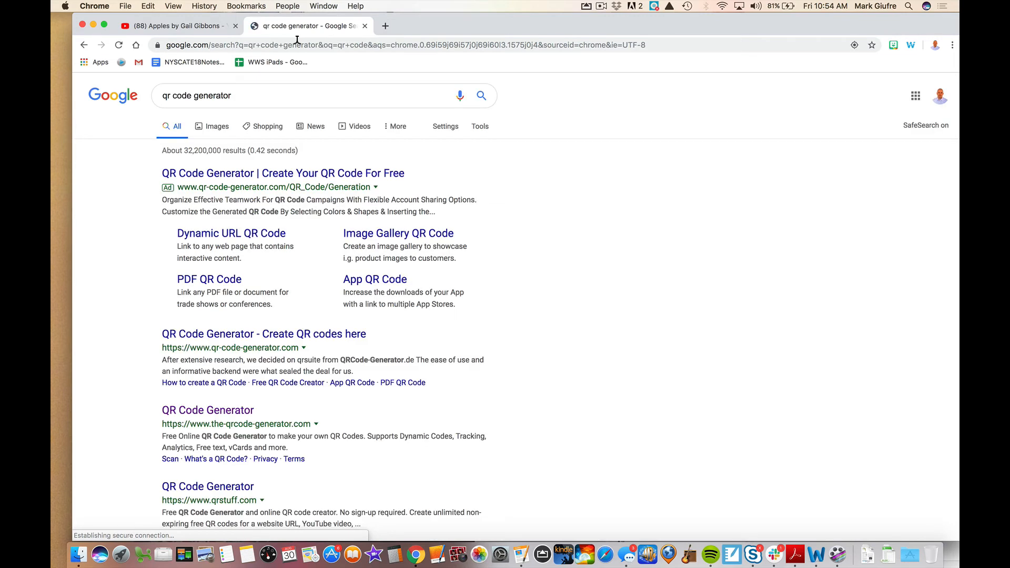
left_click(207, 410)
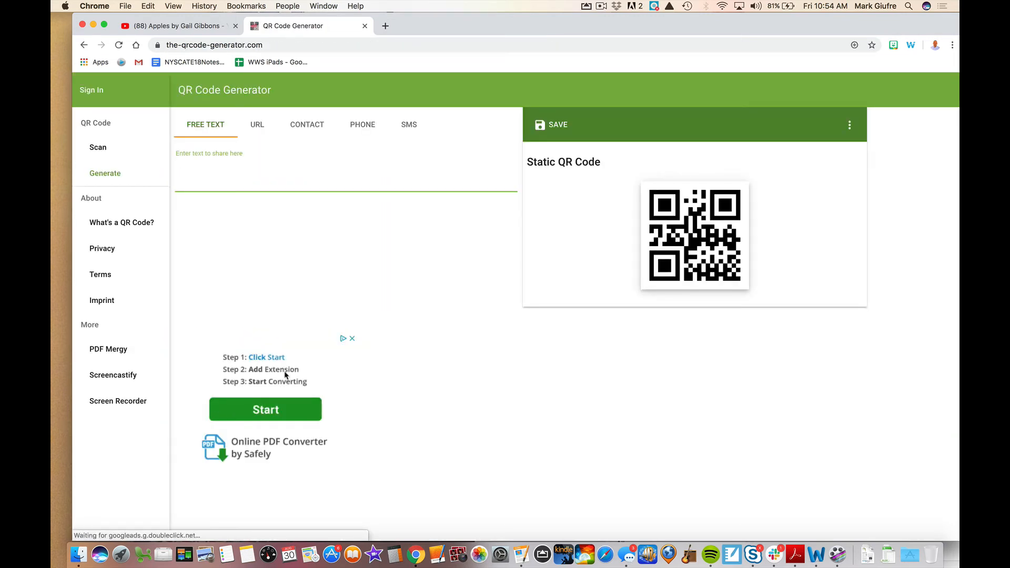
- Switch back to the Apples by Gail Gibbons video page on YouTube
left_click(202, 32)
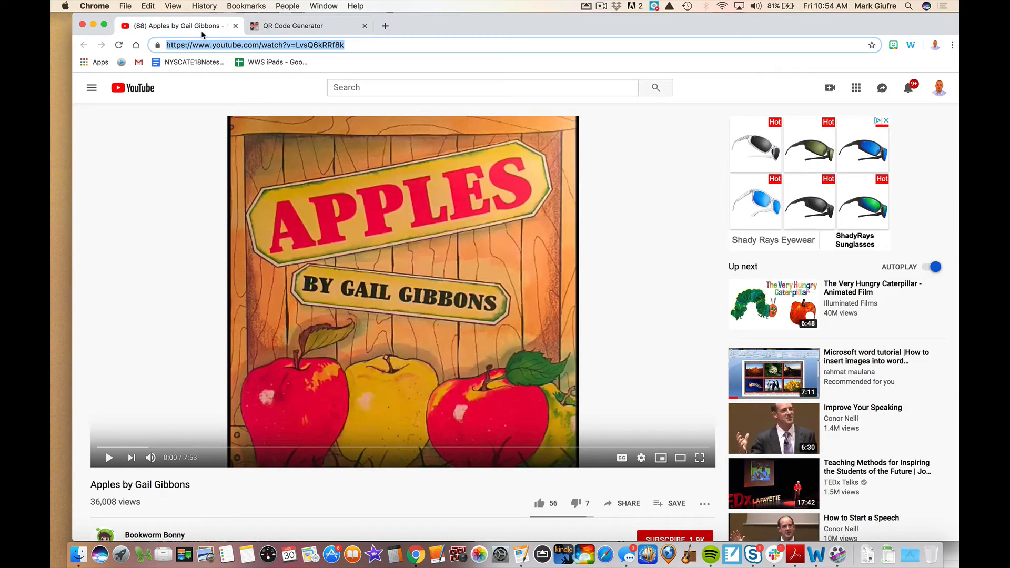